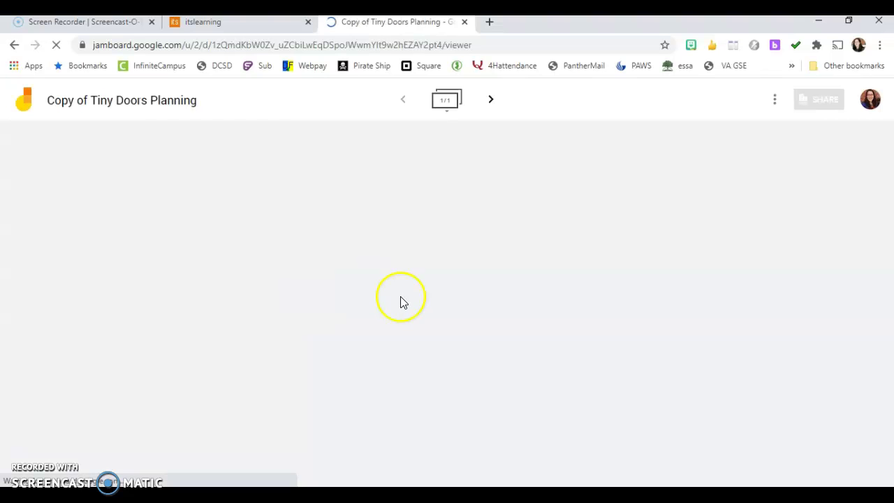
Step: Rename the jam, replacing "Copy of" with the teacher's title and surname in front of "Tiny Doors Planning"
click(81, 104)
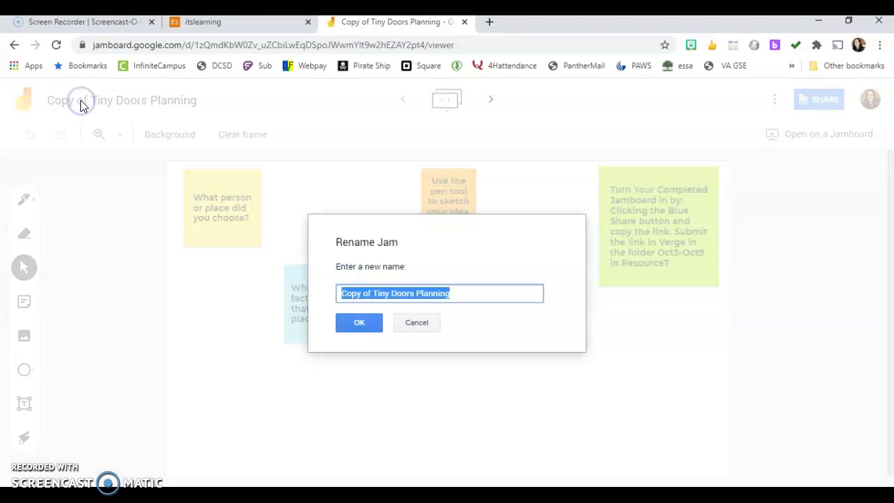
click(375, 294)
drag(375, 294, 337, 294)
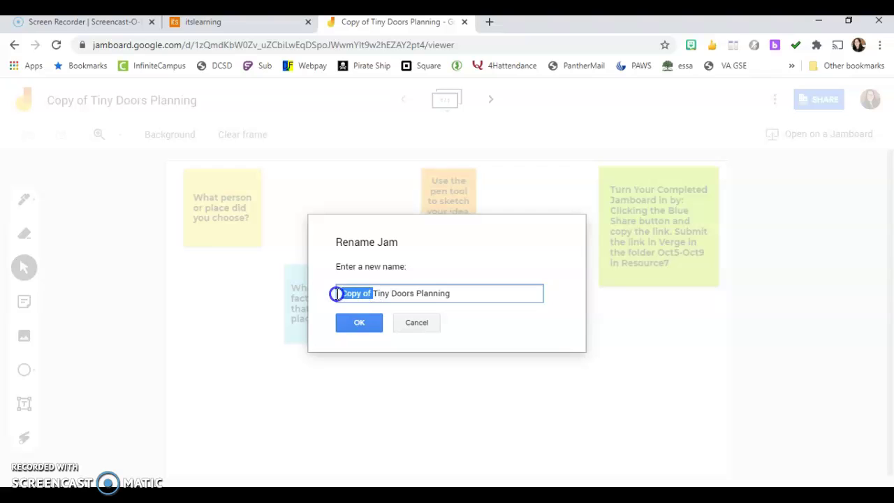
key(BackSpace)
text(Mrs. siddiqui)
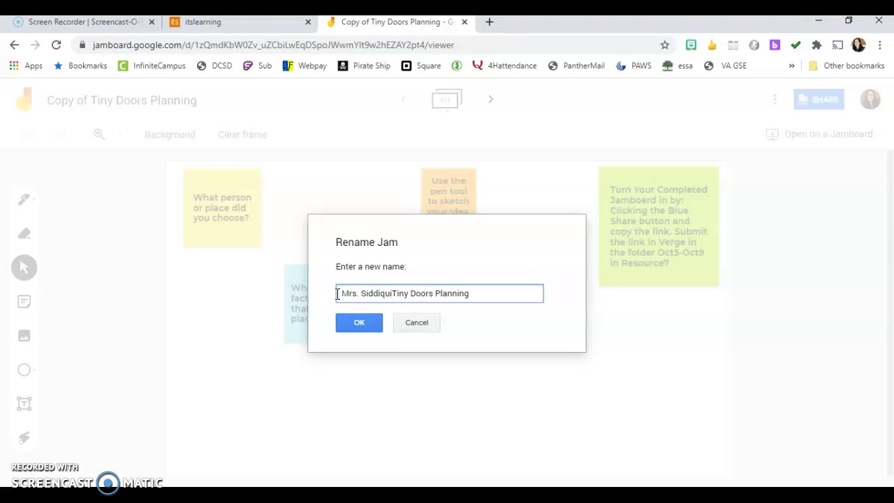
click(362, 327)
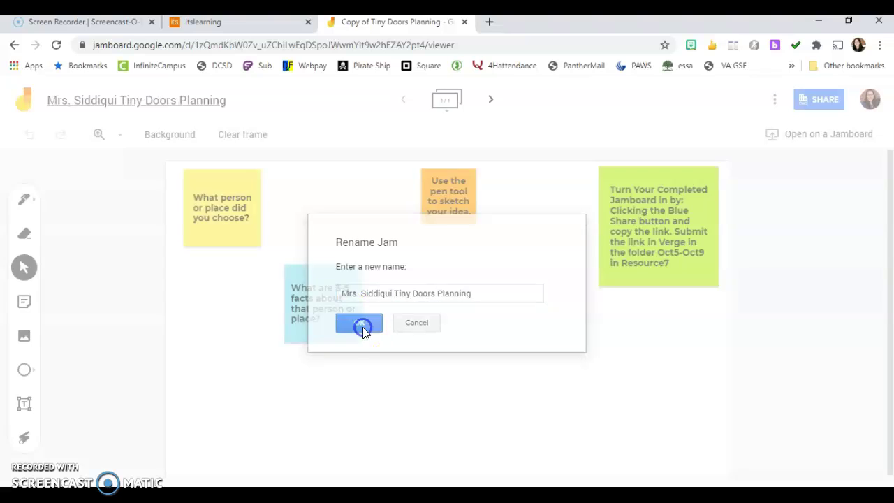
click(302, 267)
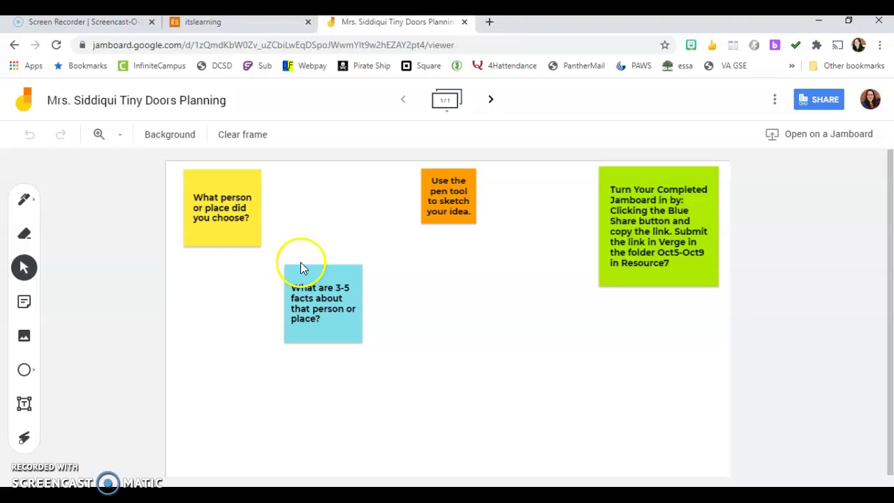
click(273, 200)
click(245, 222)
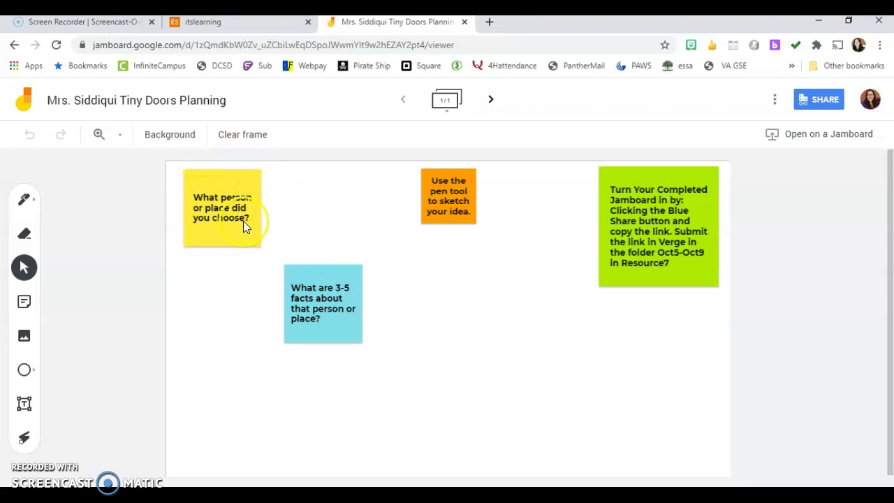
click(223, 270)
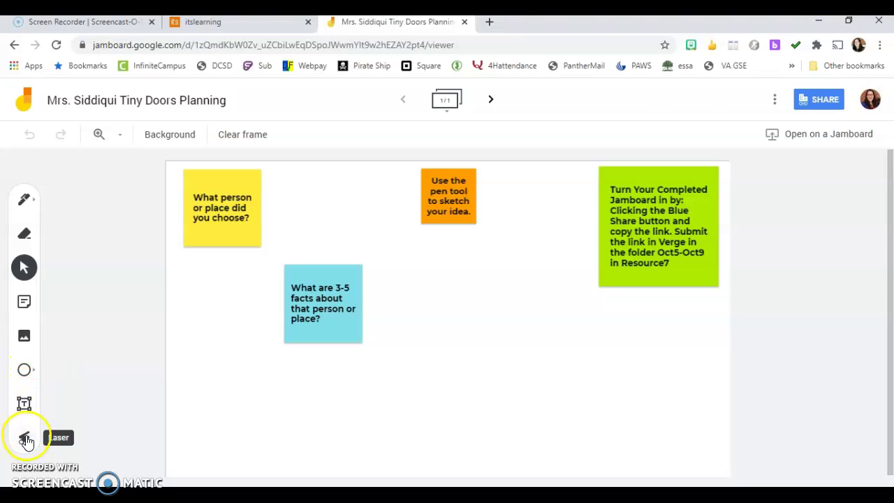
Step: Add a yellow sticky note reading "Vincent Van Gogh" and place it just below the "What person or place did you choose?" note
click(24, 305)
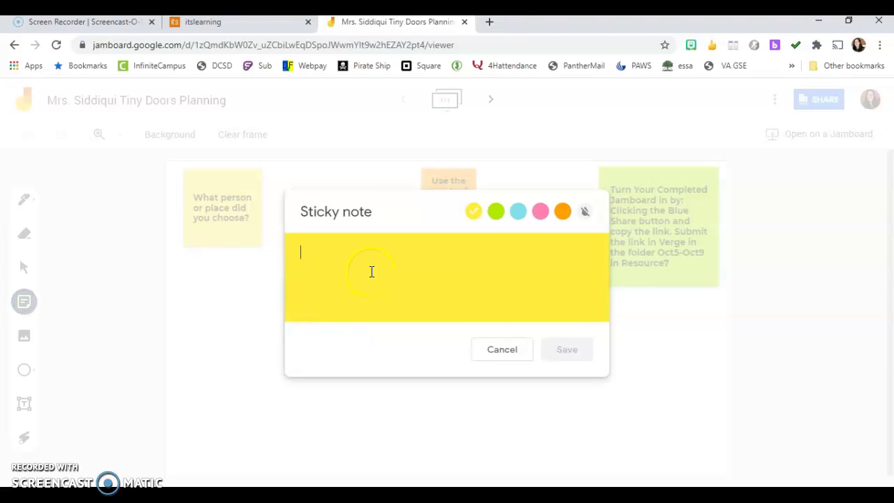
text(Vincent Van Gogh)
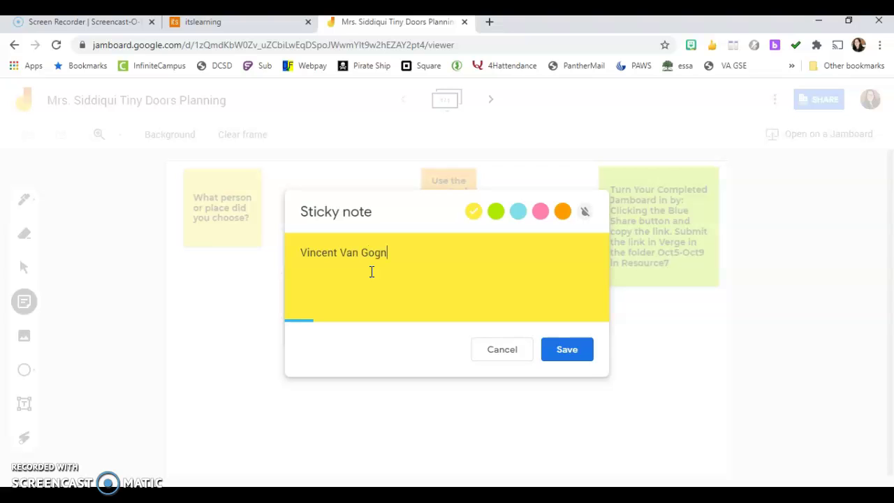
click(568, 351)
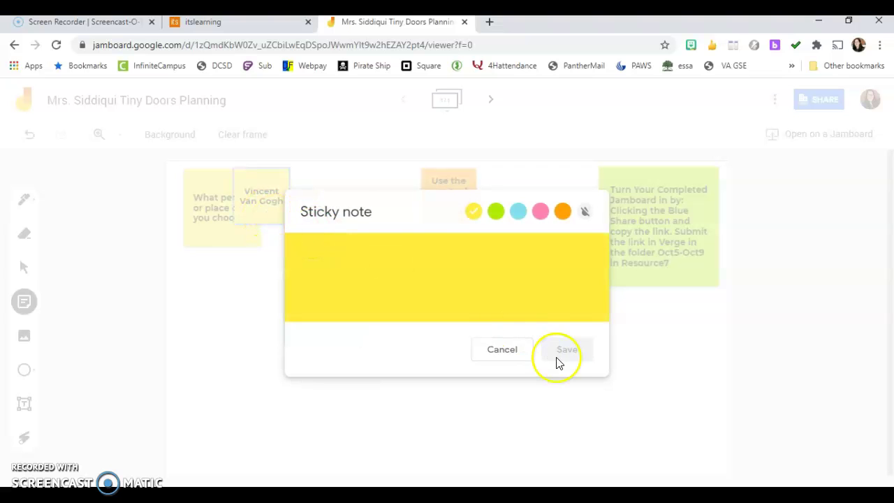
click(504, 353)
drag(262, 216, 204, 264)
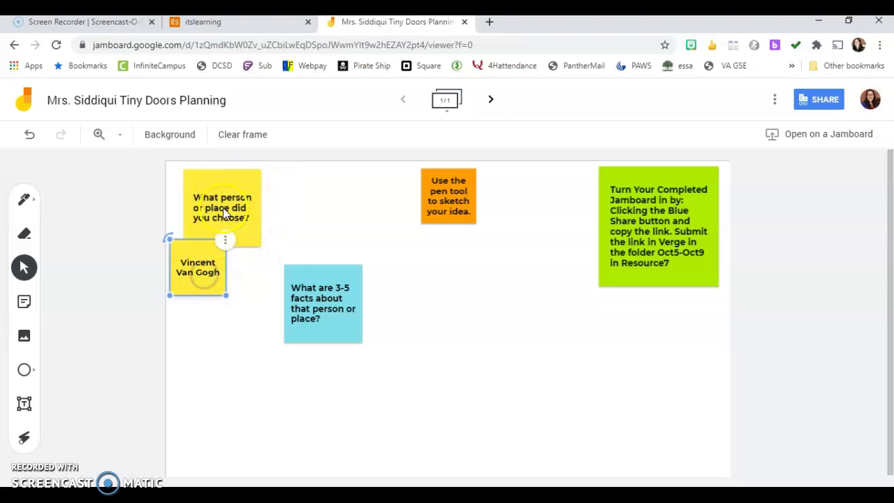
Step: Move the blue facts question up beside the yellow question and add a blue sticky note "He was a painter" at its lower-right corner
drag(320, 278, 333, 193)
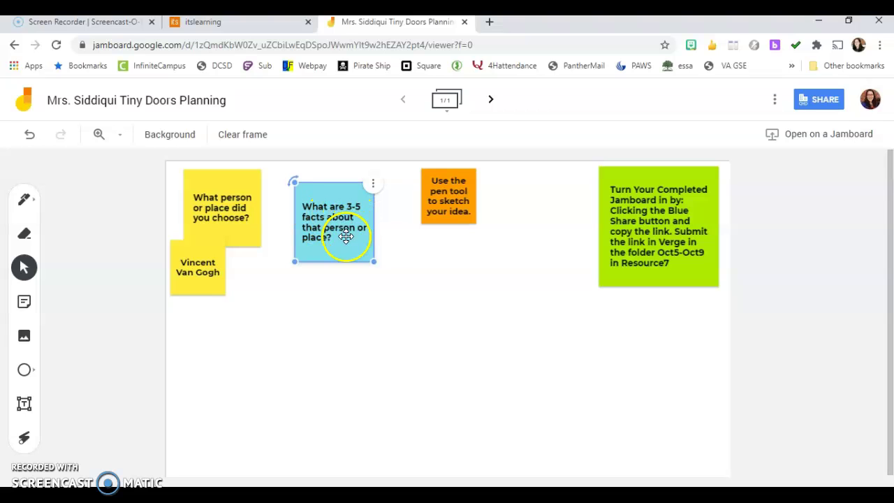
click(332, 297)
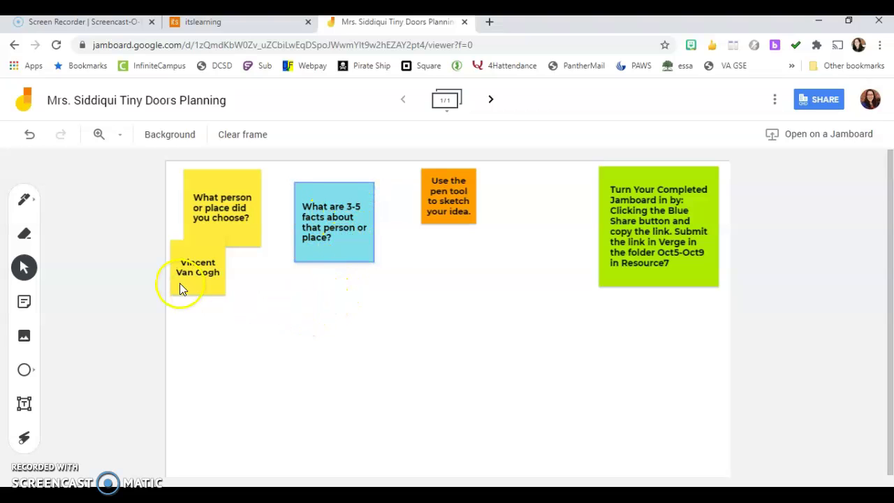
click(25, 306)
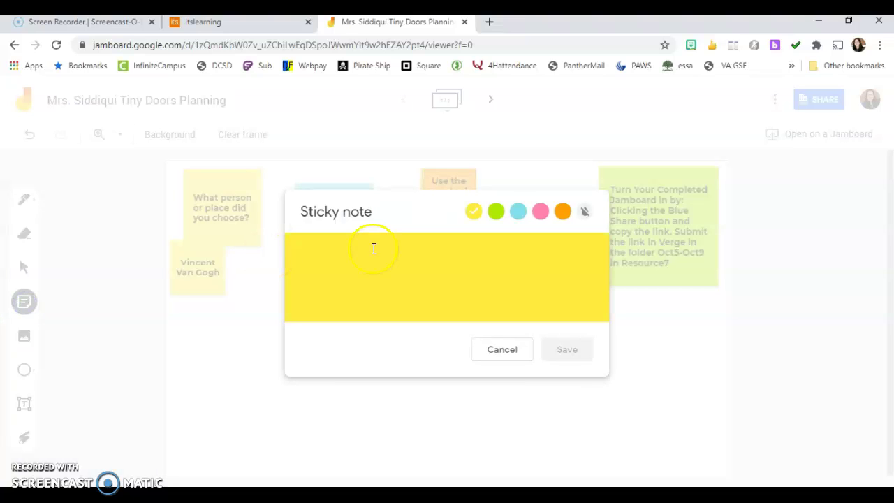
click(517, 212)
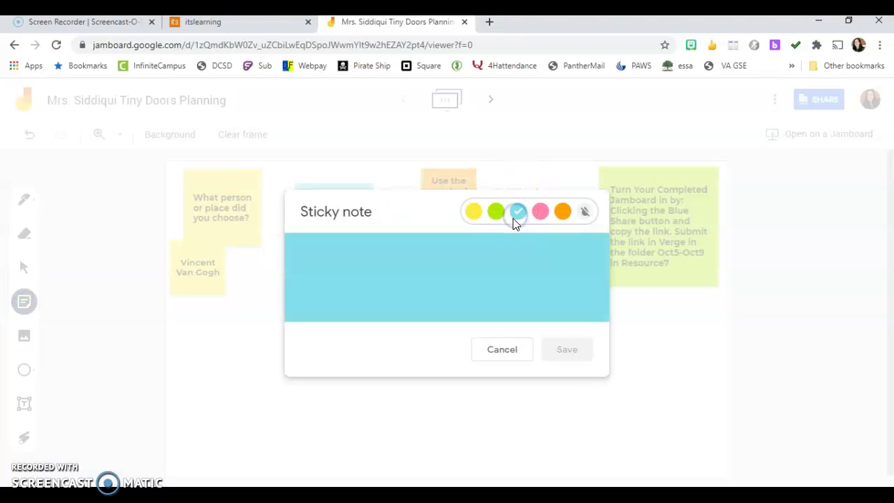
click(485, 272)
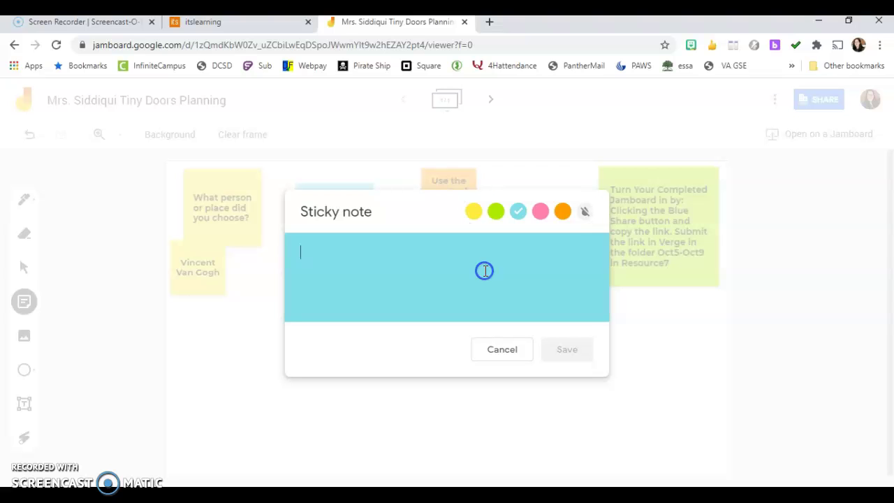
text(He was a painter)
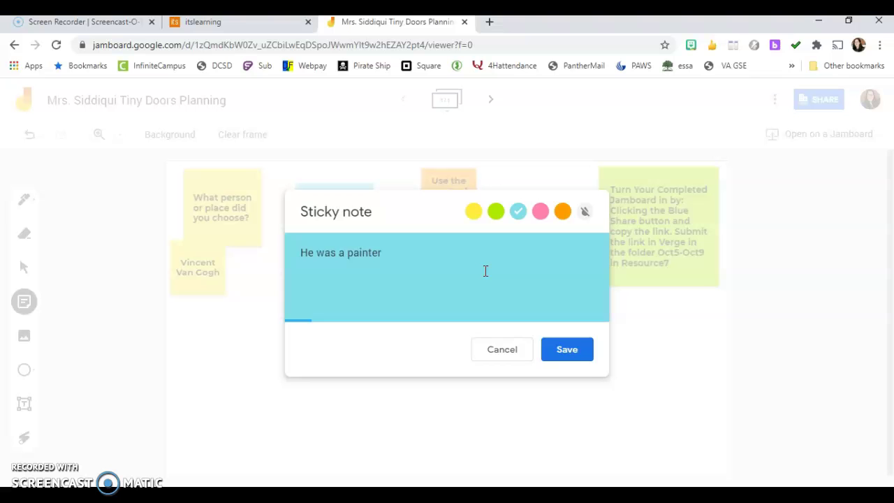
click(566, 351)
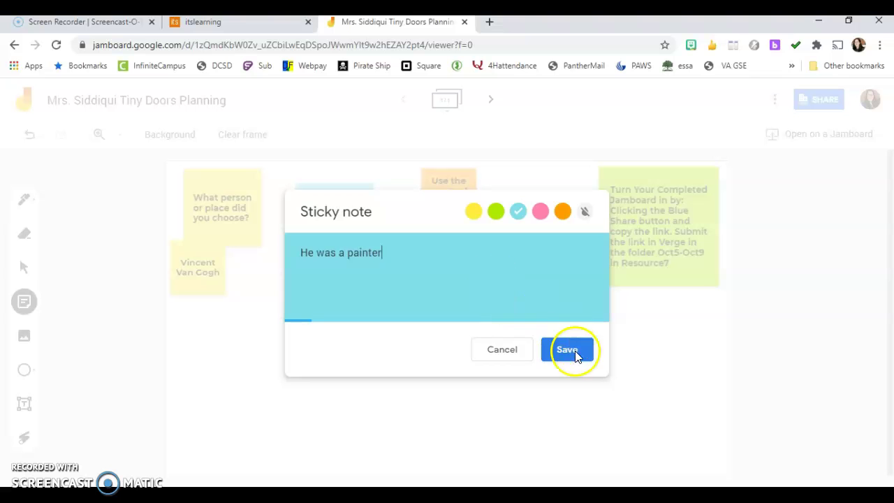
click(502, 350)
mouse_move(267, 204)
mouse_down()
mouse_move(415, 297)
mouse_move(386, 290)
mouse_up()
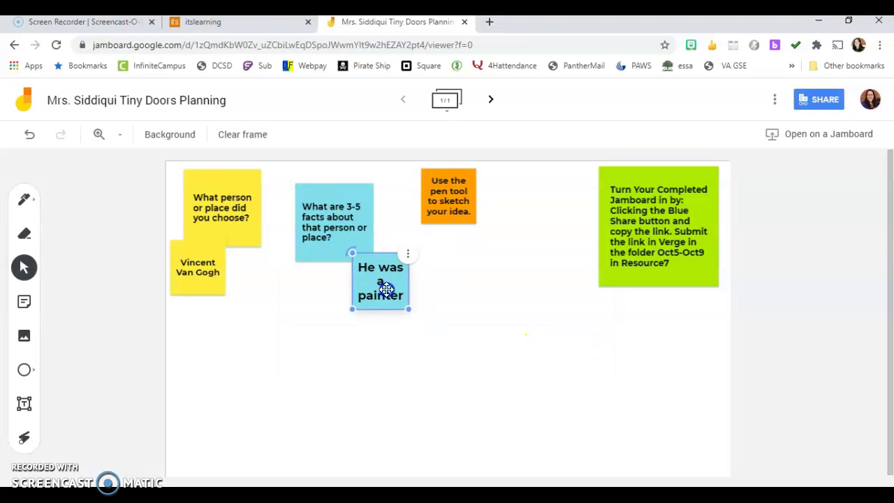
Step: Add a text box reading "He cut part of his ear." below the blue facts question, beside the painter note
click(23, 403)
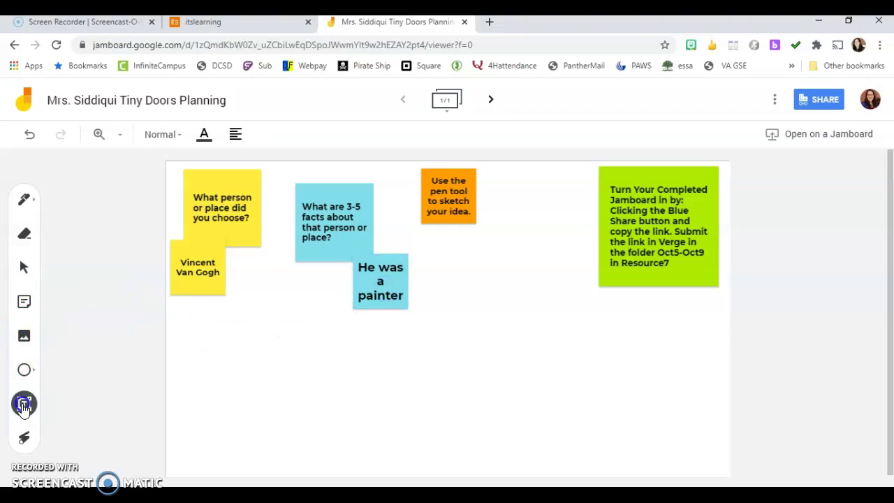
drag(276, 268, 350, 287)
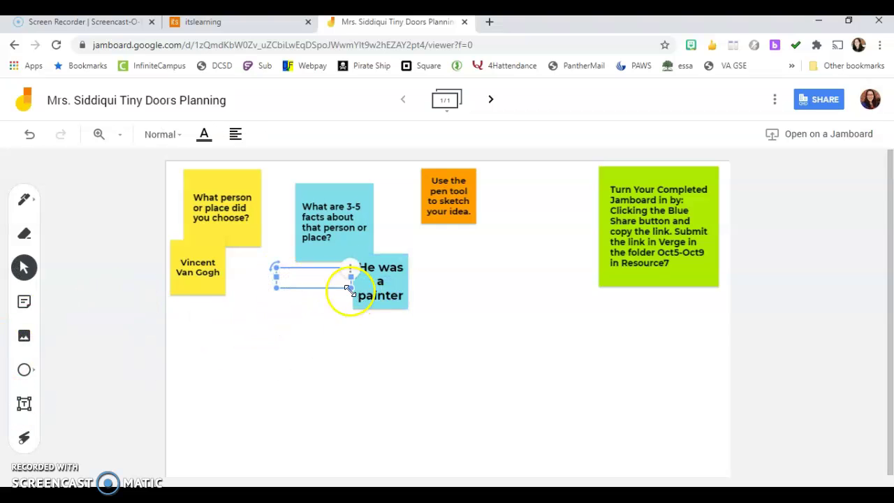
text(He )
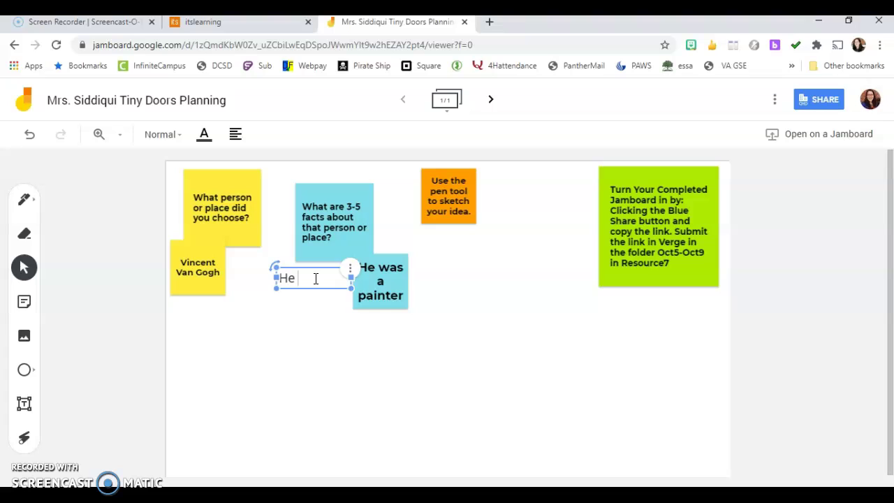
text(cut part of his ear.)
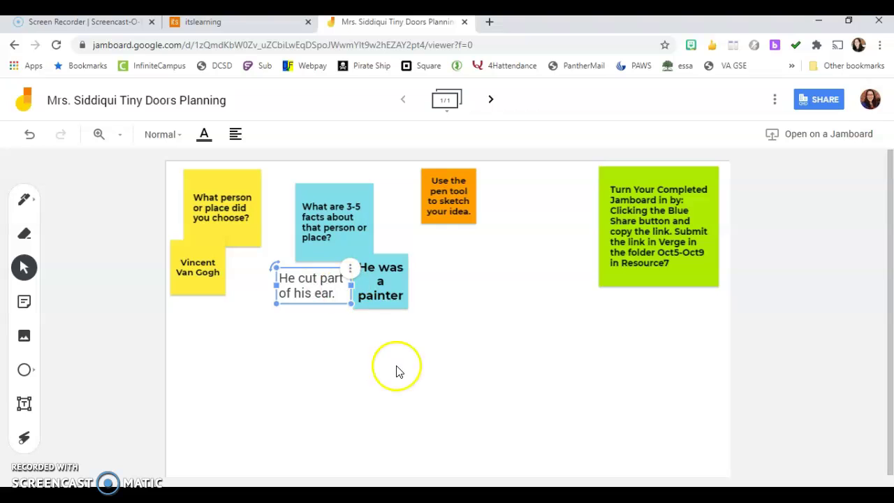
click(357, 358)
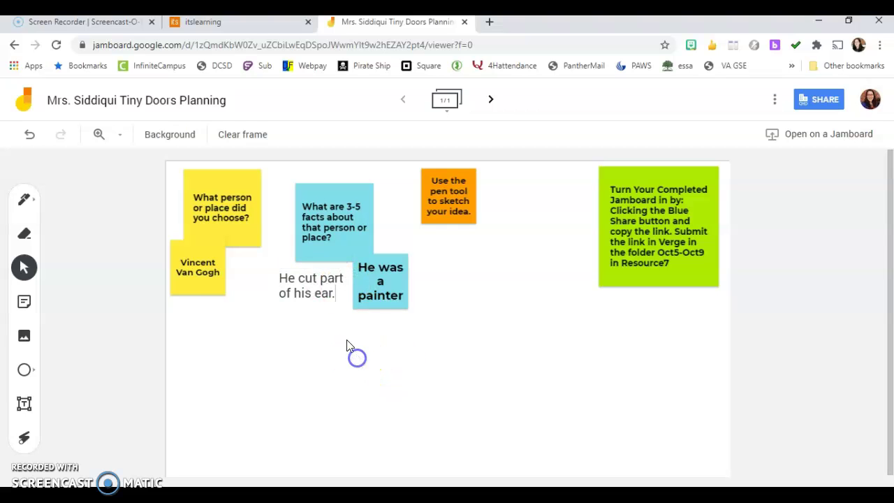
Step: Insert the Starry Night painting into the frame from a Google image search for "vincent van gogh"
click(24, 336)
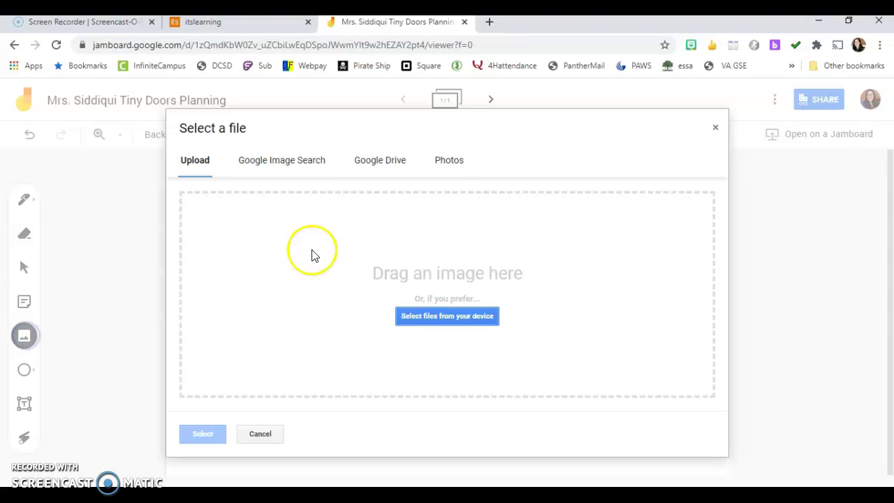
click(290, 162)
text(vincent van gogh)
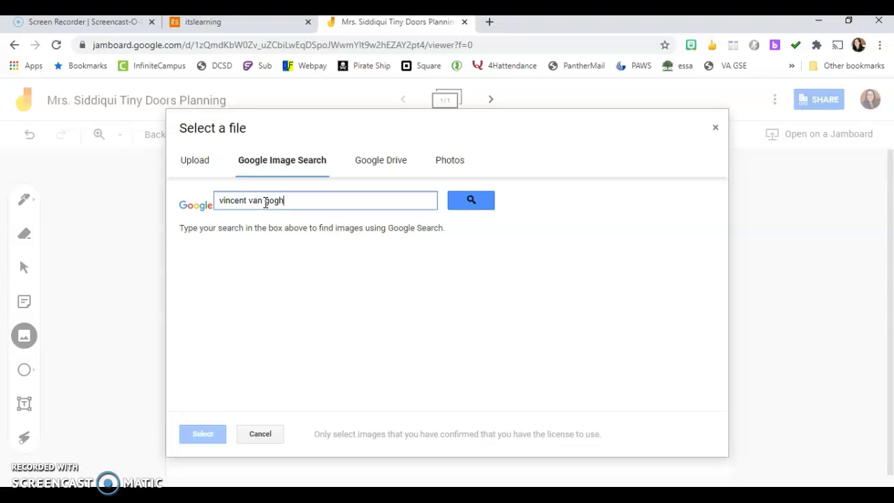
key(Return)
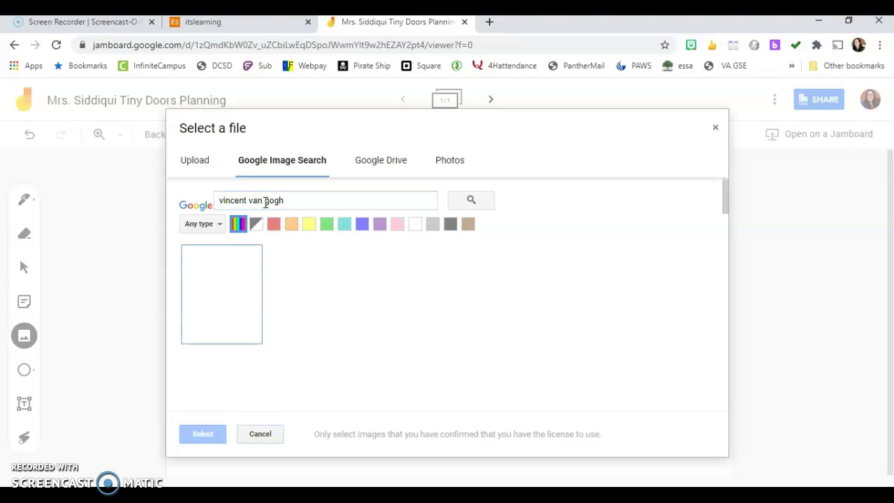
click(250, 311)
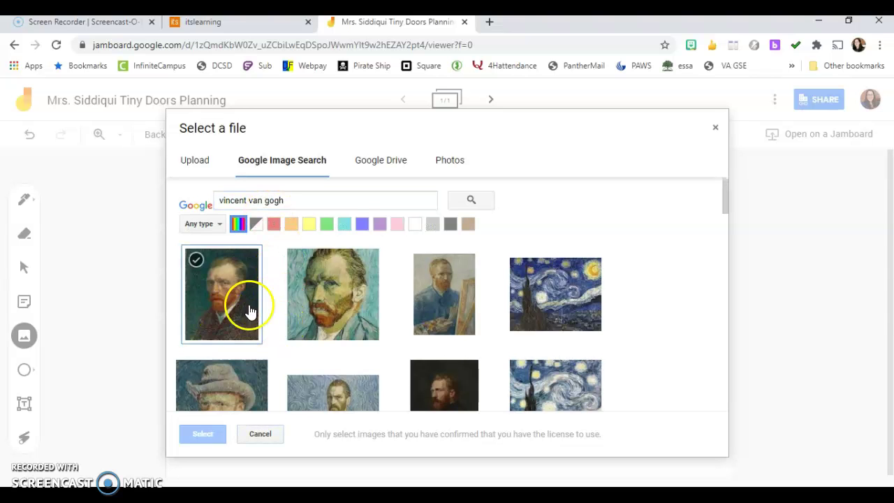
click(559, 312)
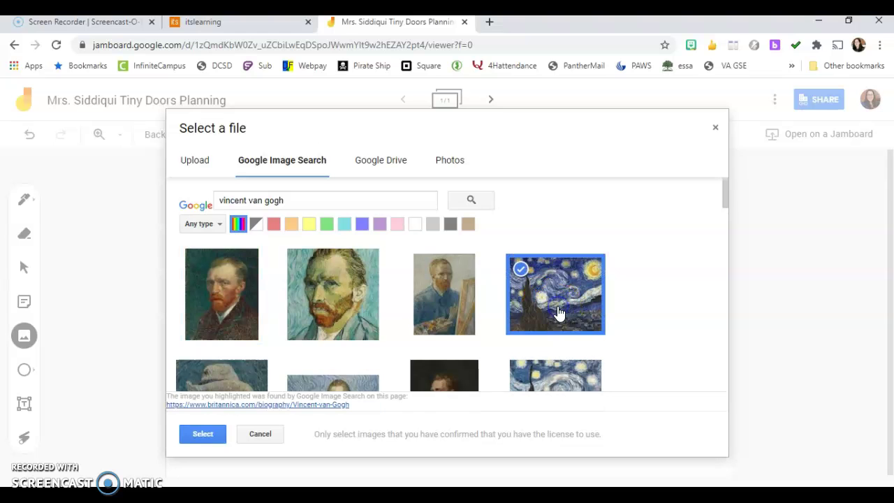
click(199, 437)
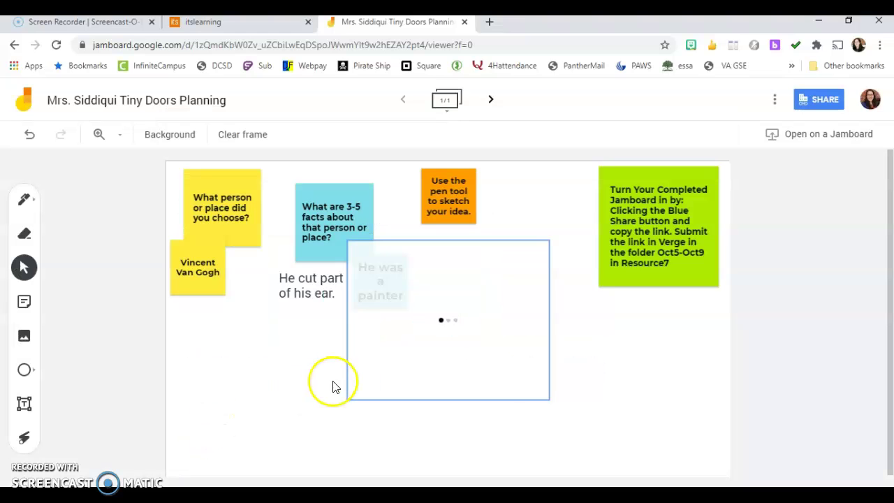
Step: Delete the inserted Starry Night image from the frame
click(554, 248)
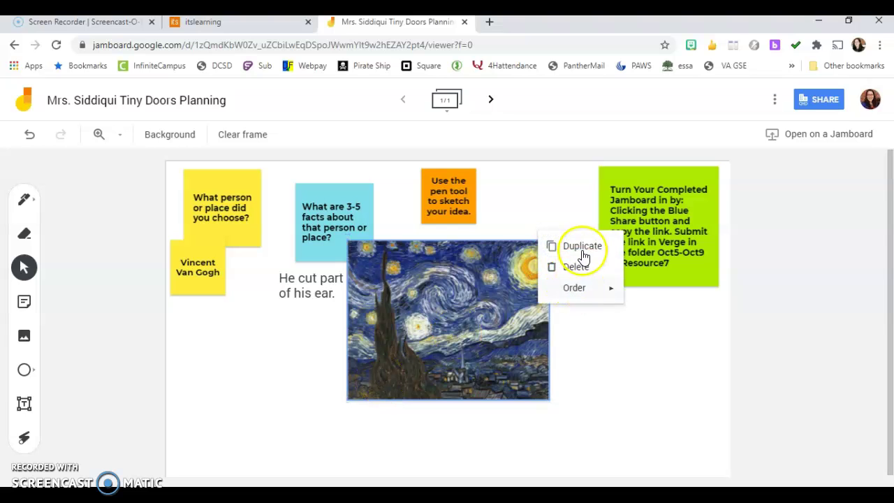
click(584, 266)
Step: Insert the Starry Night painting into the frame again from a Google image search for "vincent van gogh"
click(25, 338)
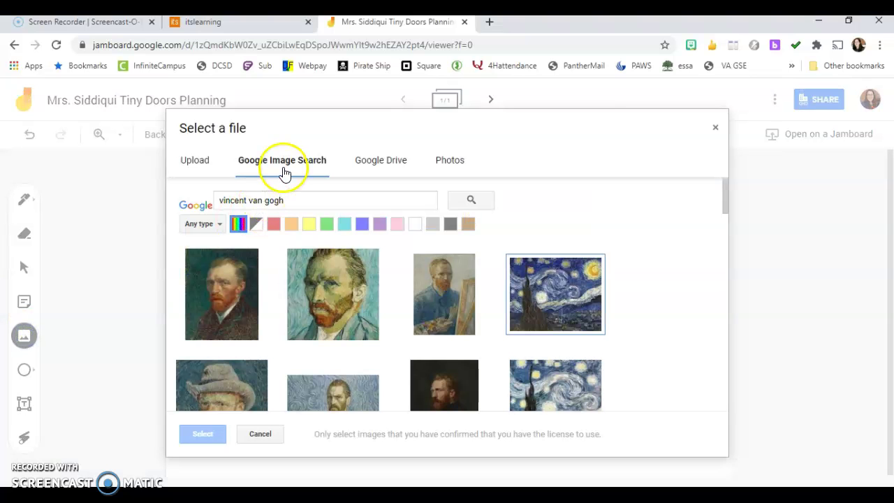
click(283, 171)
click(286, 201)
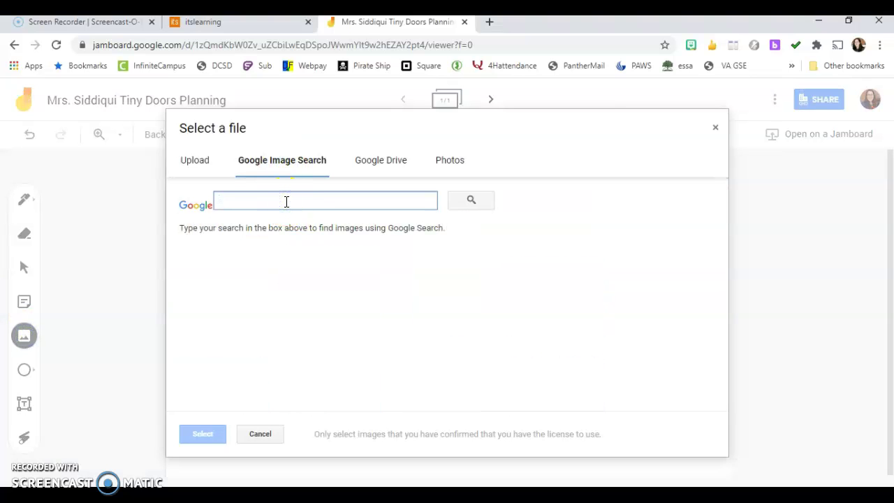
text(vic)
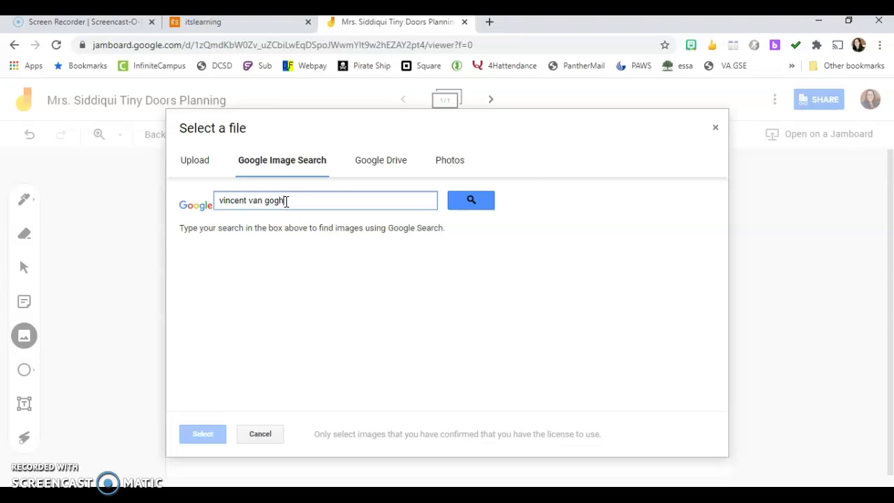
click(478, 200)
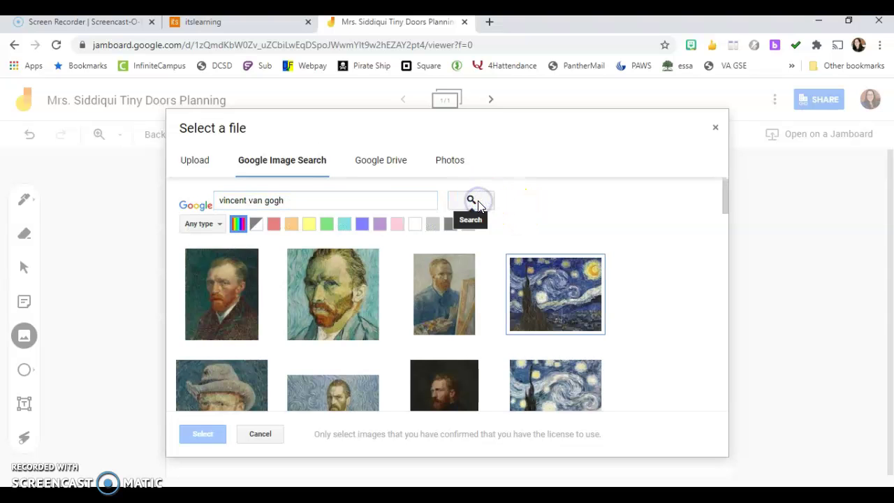
click(564, 294)
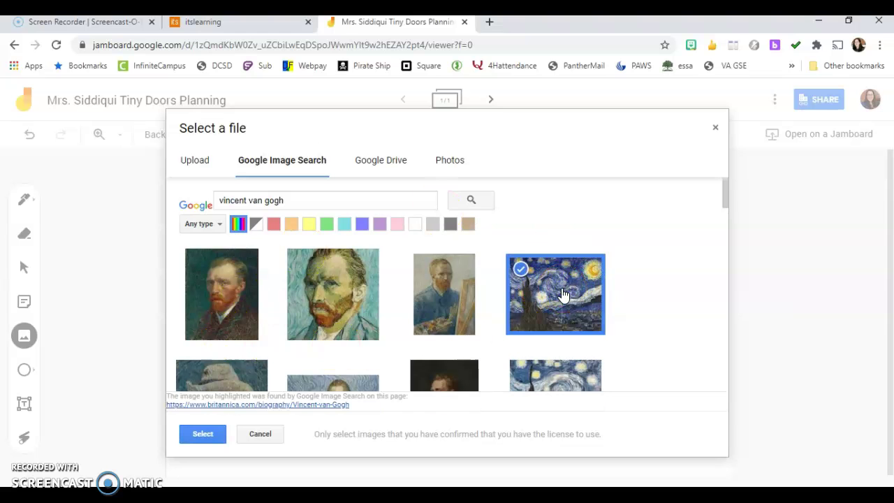
click(199, 436)
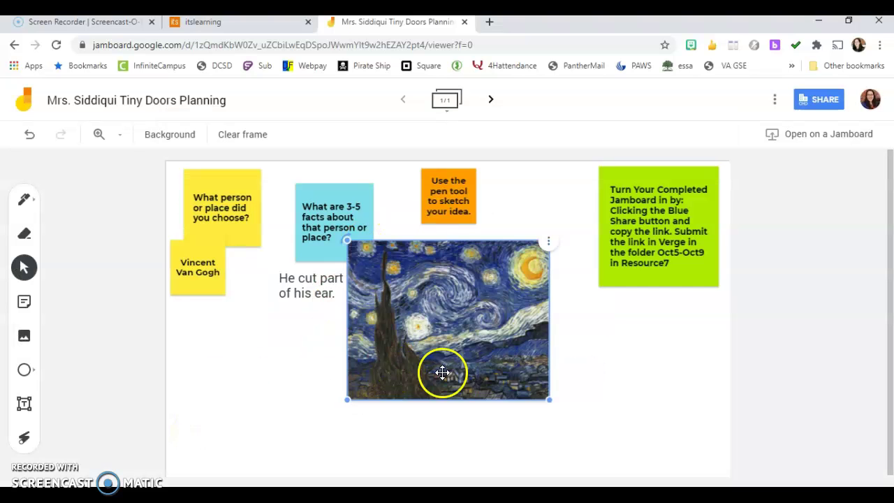
Step: Shrink the Starry Night image and place it below the "He cut part of his ear." text and the painter note
drag(549, 400, 470, 343)
mouse_move(447, 308)
mouse_down()
mouse_move(366, 401)
mouse_move(376, 378)
mouse_up()
click(445, 402)
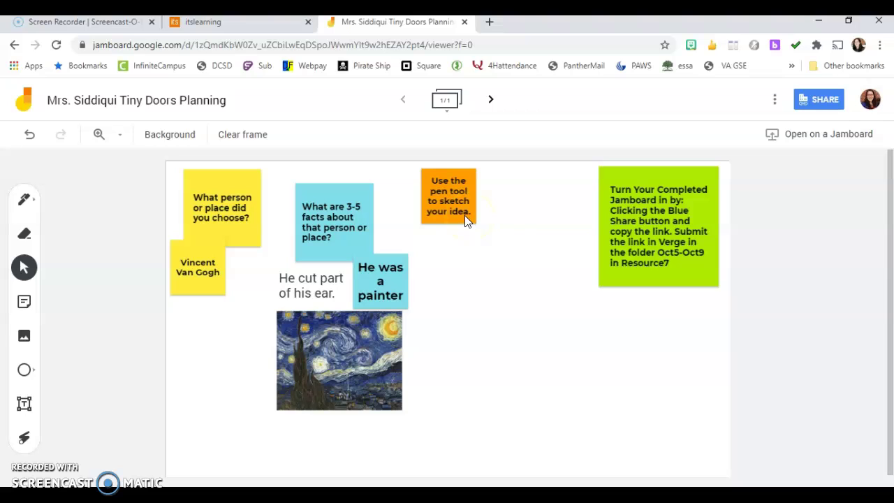
Step: Sketch a door with the black pen below the orange note, with a small upper panel and a larger lower panel
click(37, 207)
click(36, 202)
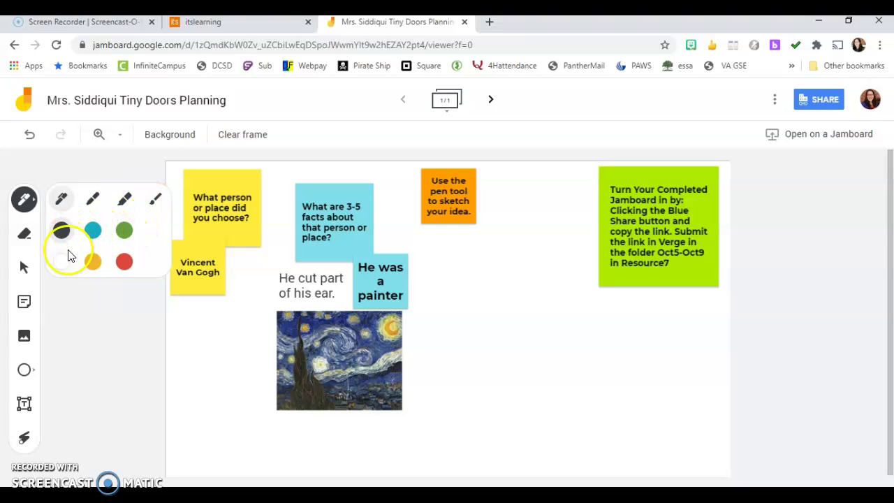
click(58, 204)
drag(439, 264, 558, 263)
drag(561, 326, 579, 455)
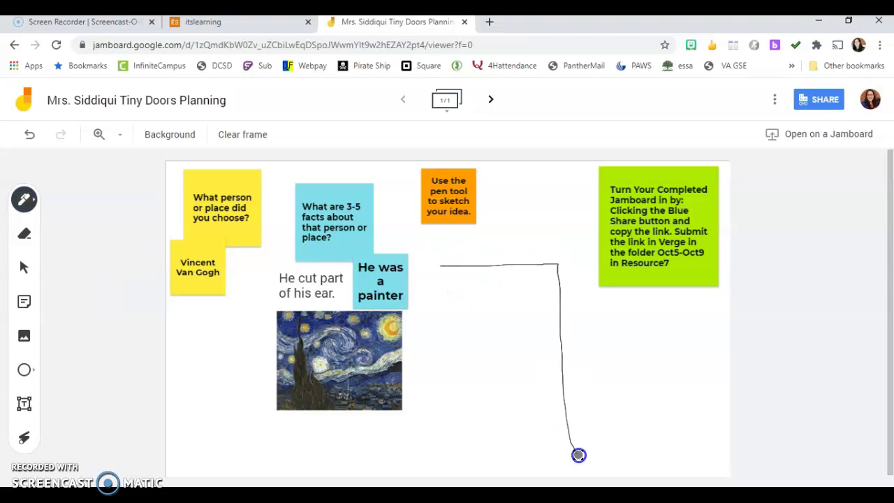
drag(442, 272, 453, 467)
mouse_move(518, 293)
mouse_down()
mouse_move(470, 296)
mouse_move(468, 334)
mouse_move(518, 334)
mouse_move(521, 293)
mouse_up()
drag(523, 375, 458, 375)
mouse_move(471, 420)
mouse_down()
mouse_move(473, 453)
mouse_move(527, 452)
mouse_move(526, 394)
mouse_up()
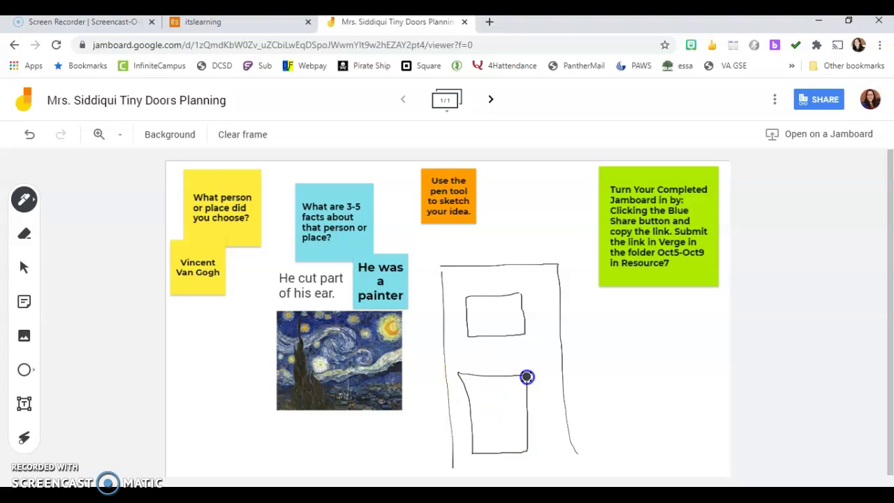
drag(452, 470, 605, 473)
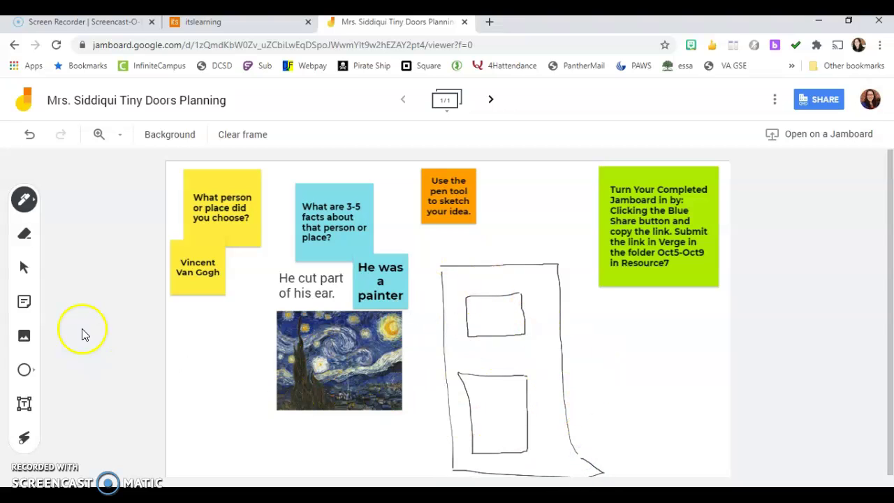
Step: Erase the hand-drawn door lines below the orange note
click(24, 233)
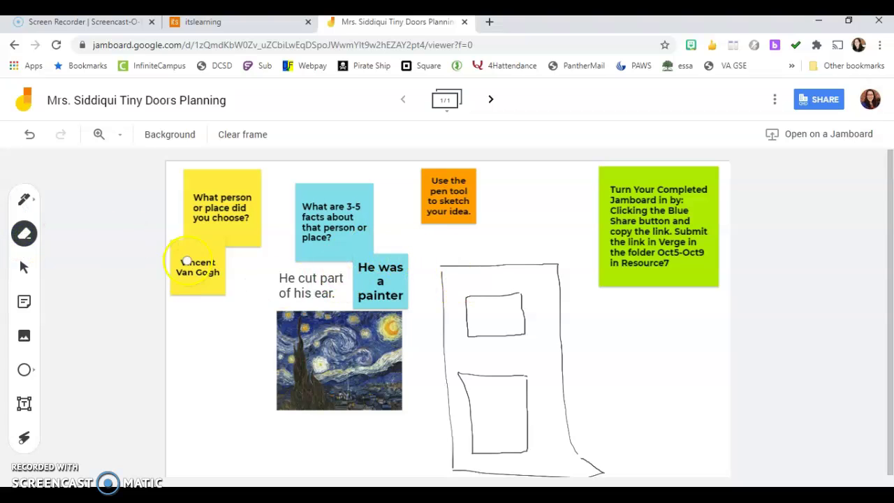
drag(449, 256, 447, 348)
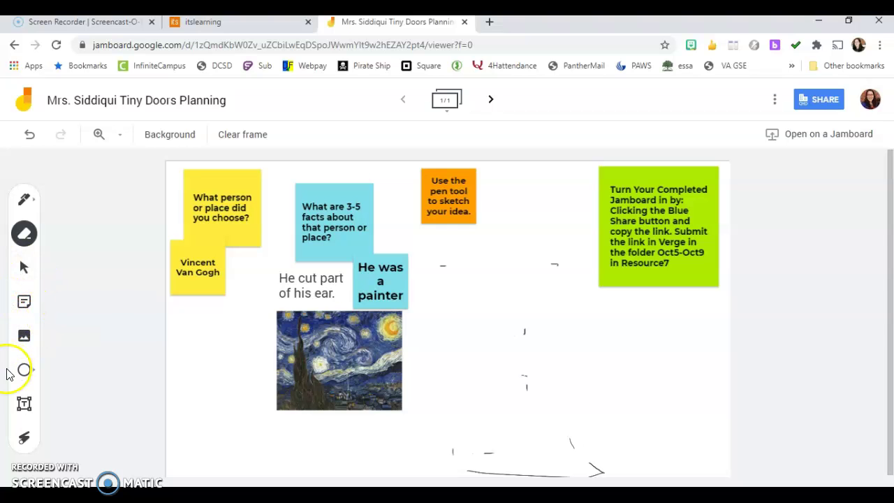
Step: Insert the two-panel door drawing with a long handle from a Google image search for "door outline"
click(23, 339)
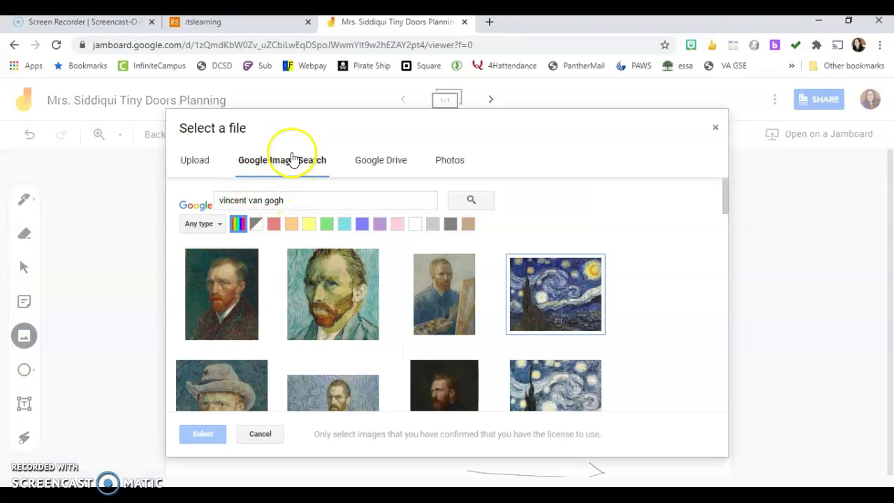
drag(292, 195, 140, 193)
text(door outline)
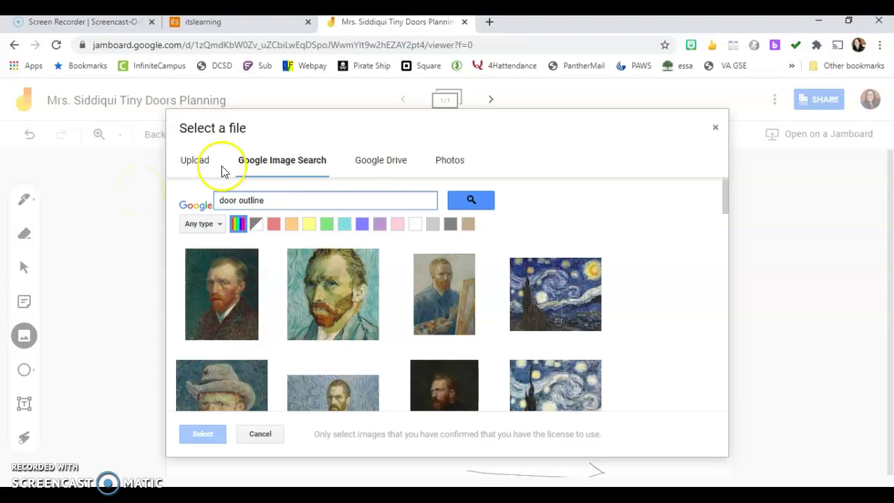
click(478, 200)
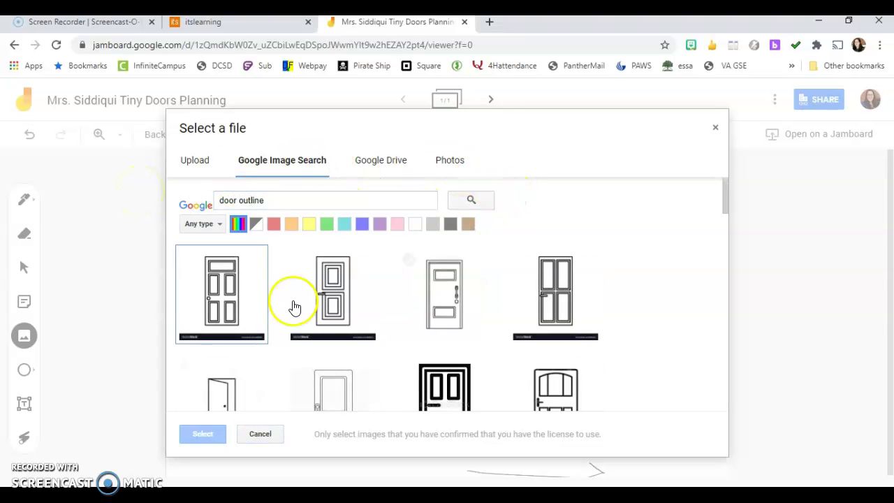
click(445, 310)
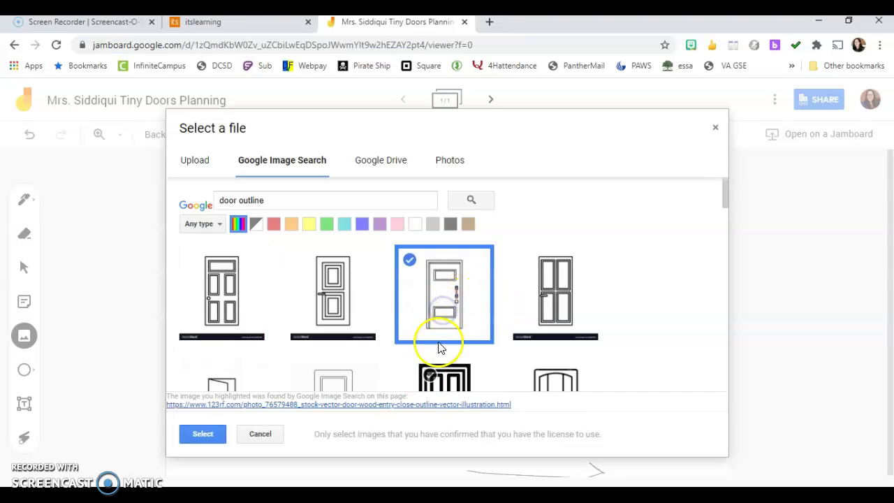
click(205, 438)
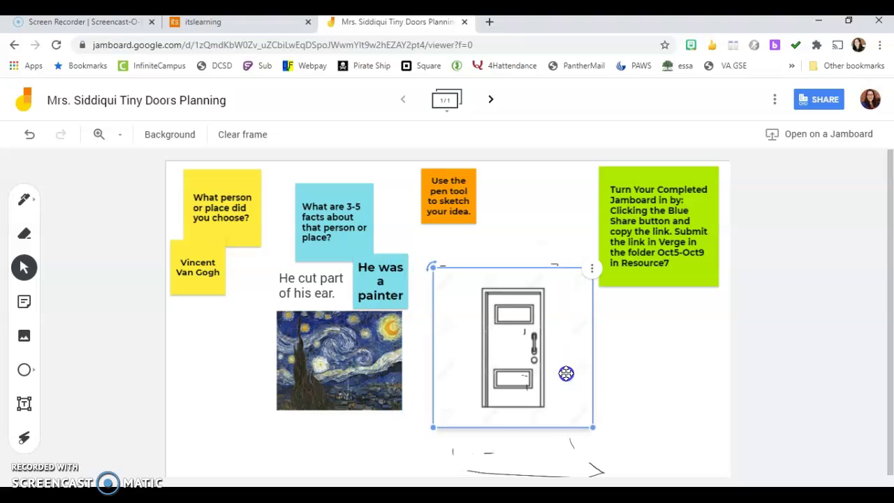
Step: Enlarge the door image and move it down below the orange note, clear of the green note's text
drag(592, 420, 590, 445)
click(647, 447)
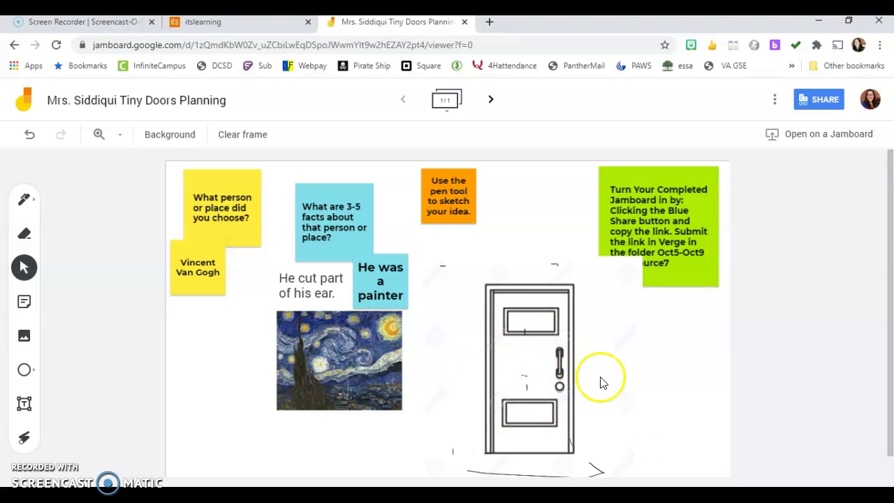
drag(608, 322, 611, 346)
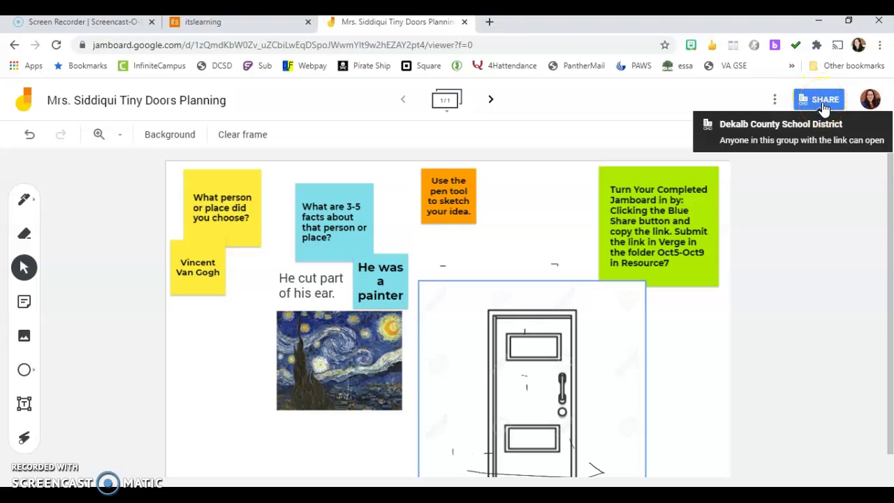
Step: Copy the jam's sharing link from its sharing settings
click(824, 105)
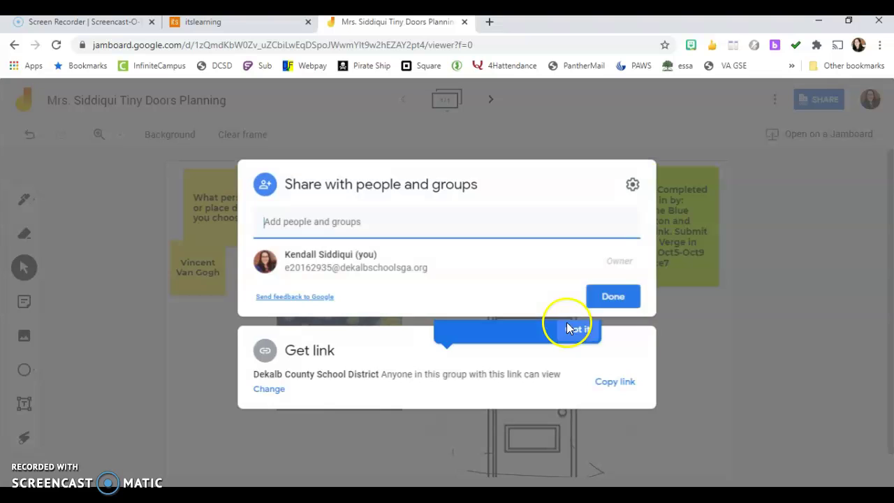
click(622, 390)
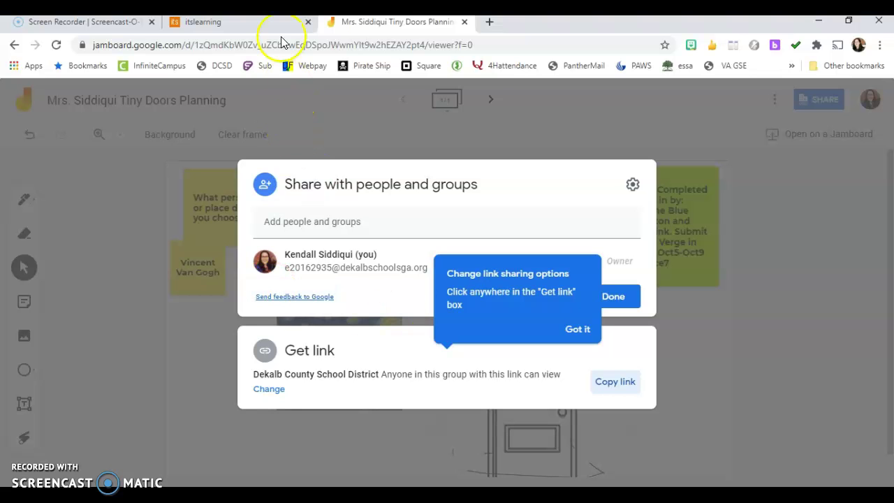
Step: Switch to itslearning, open the Resource7 TinyDoorPlanning assignment and delete the answer already submitted there
click(218, 26)
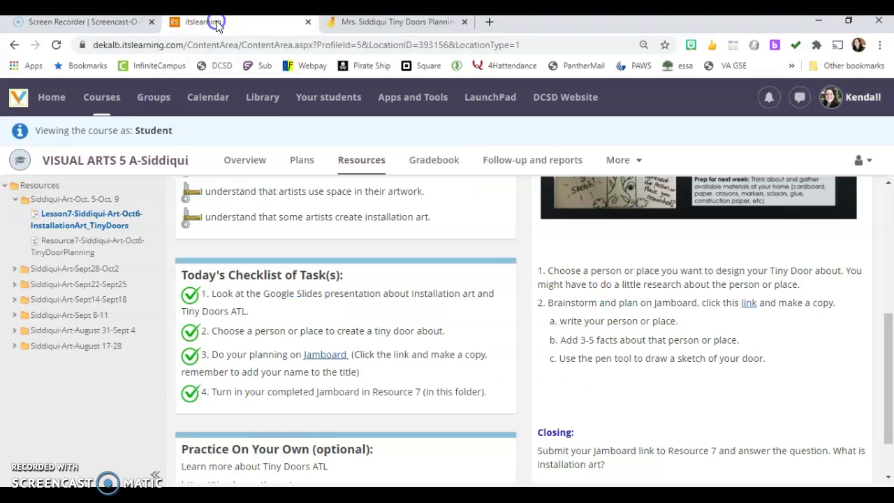
click(88, 250)
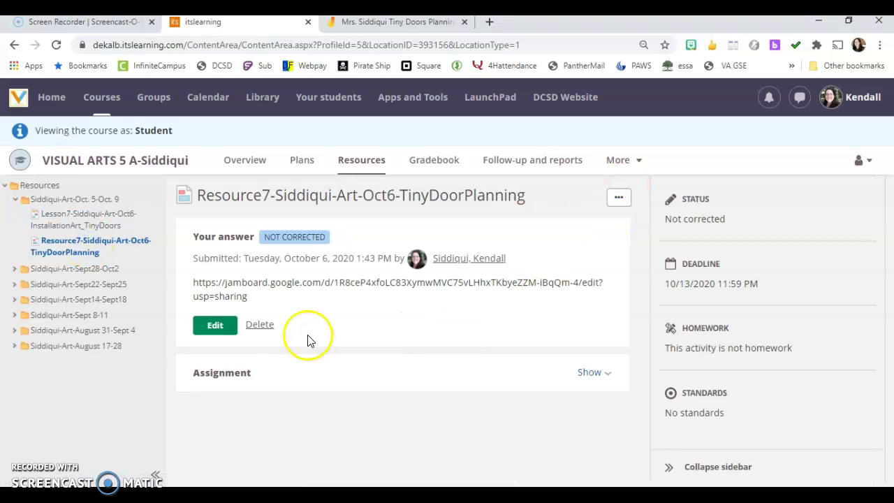
click(259, 326)
click(517, 118)
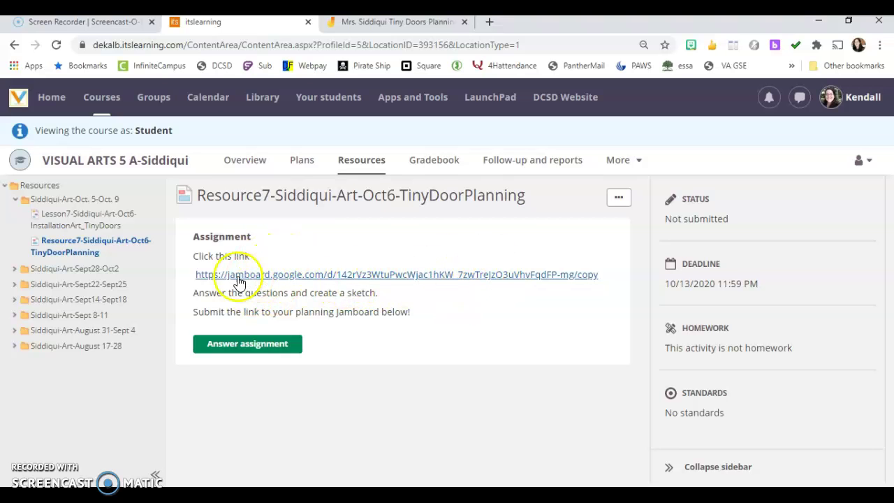
Step: Answer the TinyDoorPlanning assignment with the copied Jamboard link and submit it
click(256, 352)
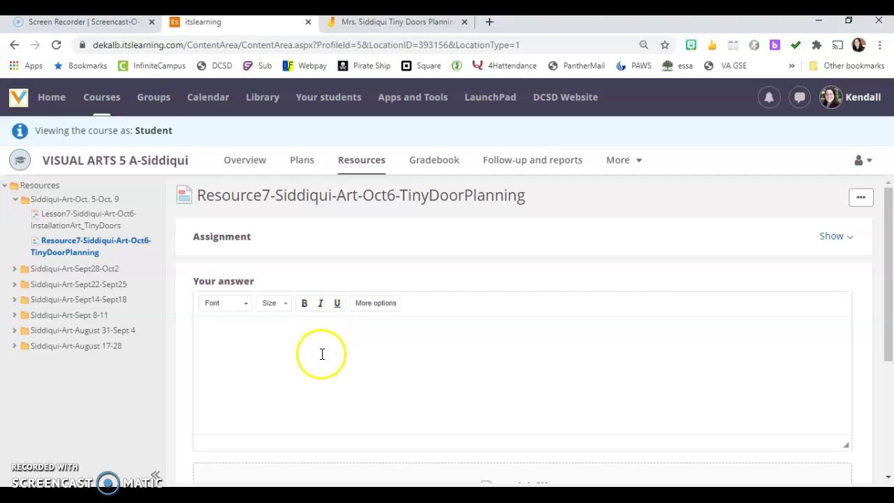
key(ctrl+v)
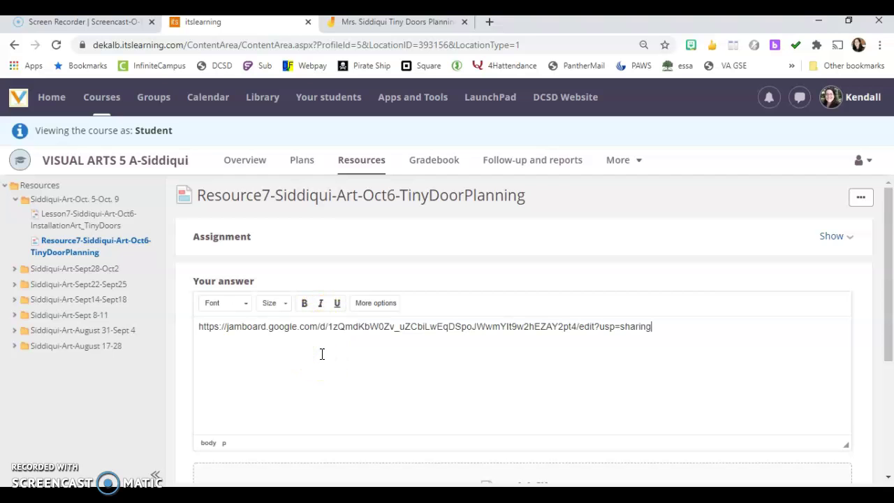
drag(885, 289, 891, 344)
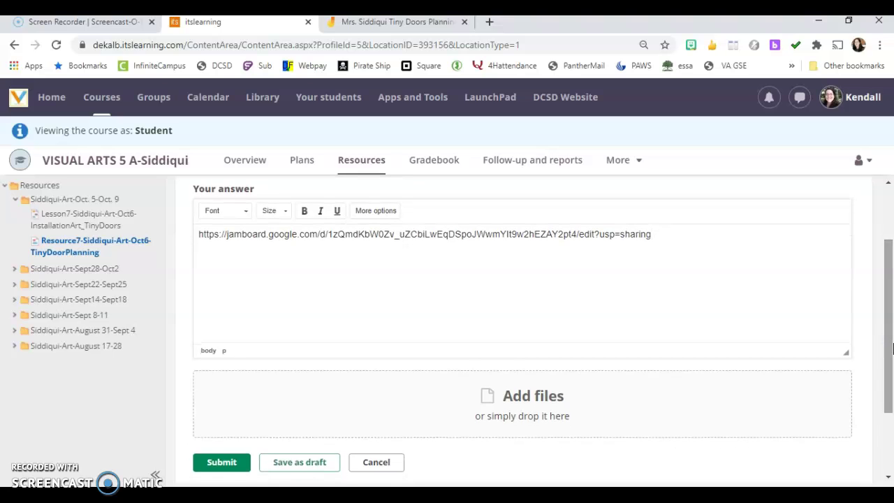
click(218, 467)
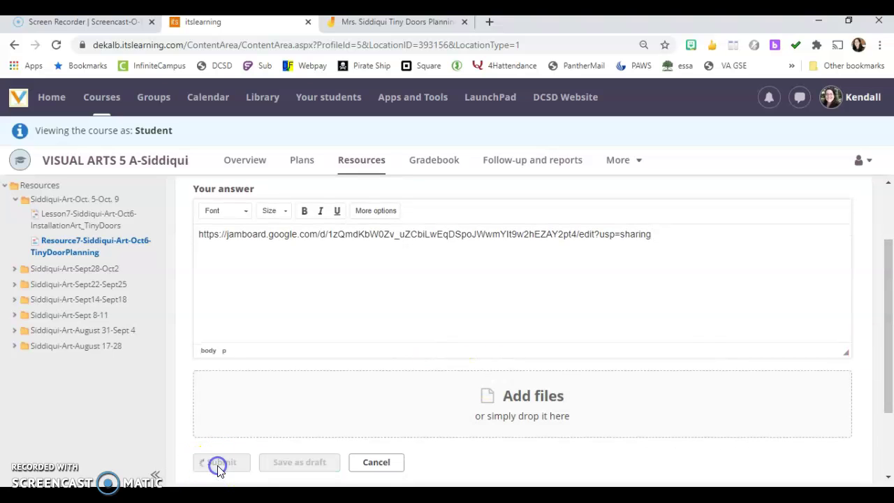